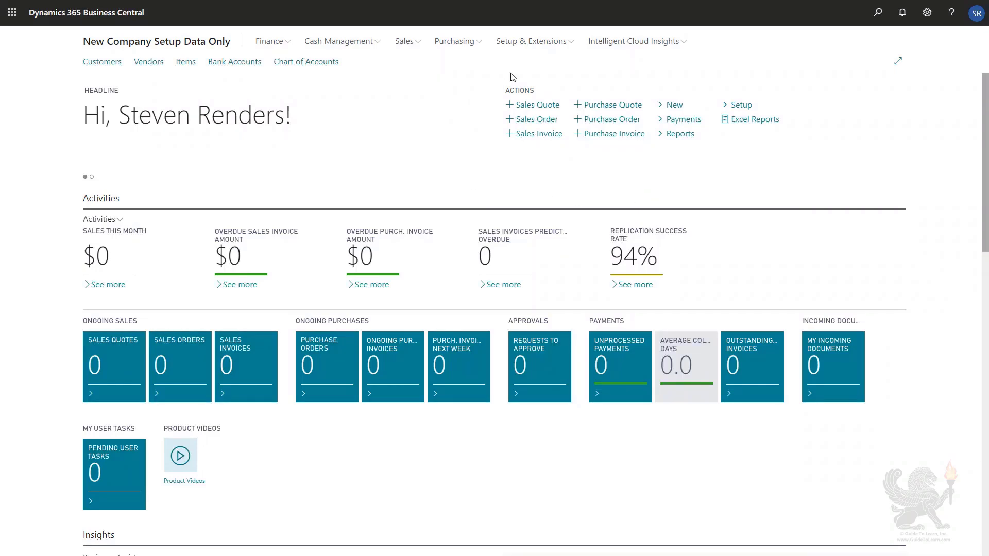
- Rerun the Migrate business data guide from Assisted Setup with Import from Excel as the source
click(540, 45)
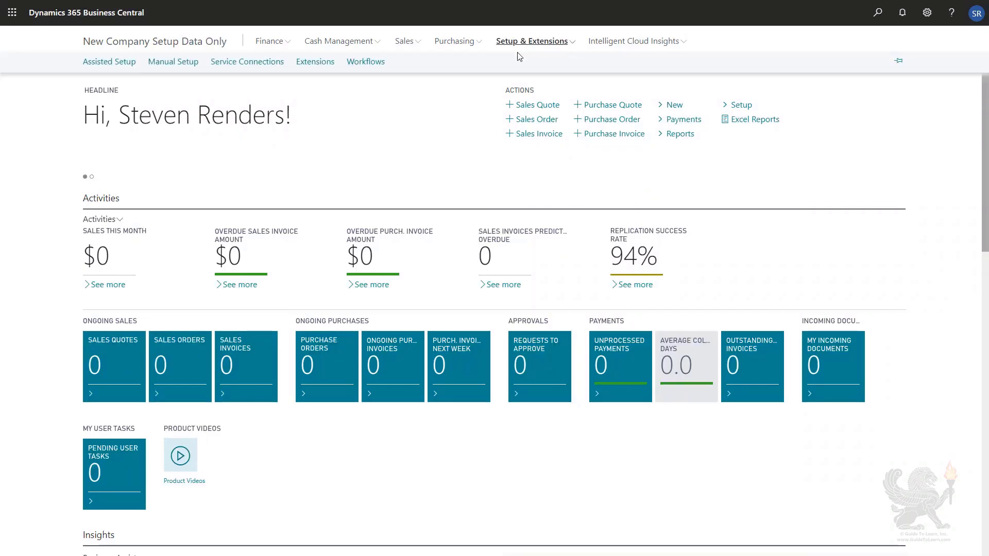
click(101, 63)
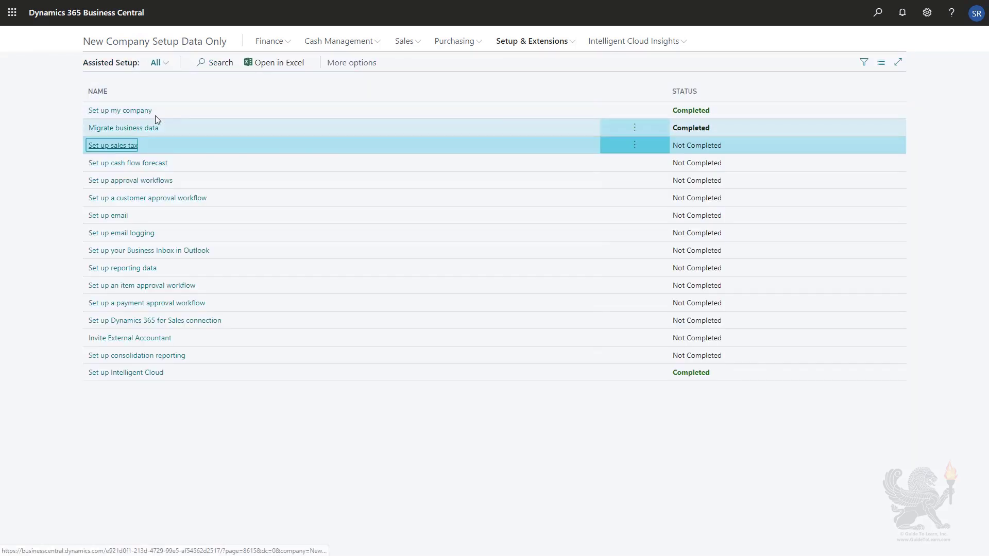
click(196, 132)
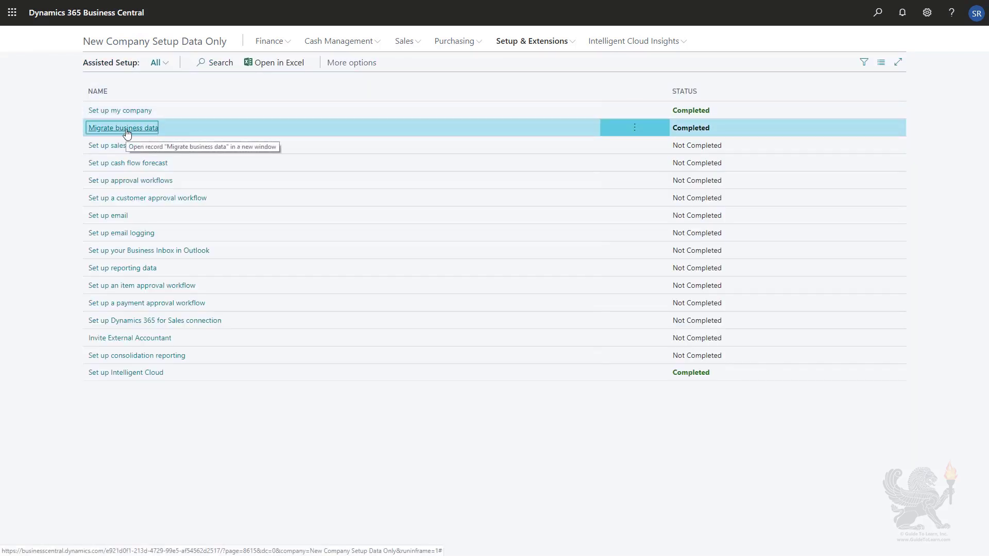
click(132, 135)
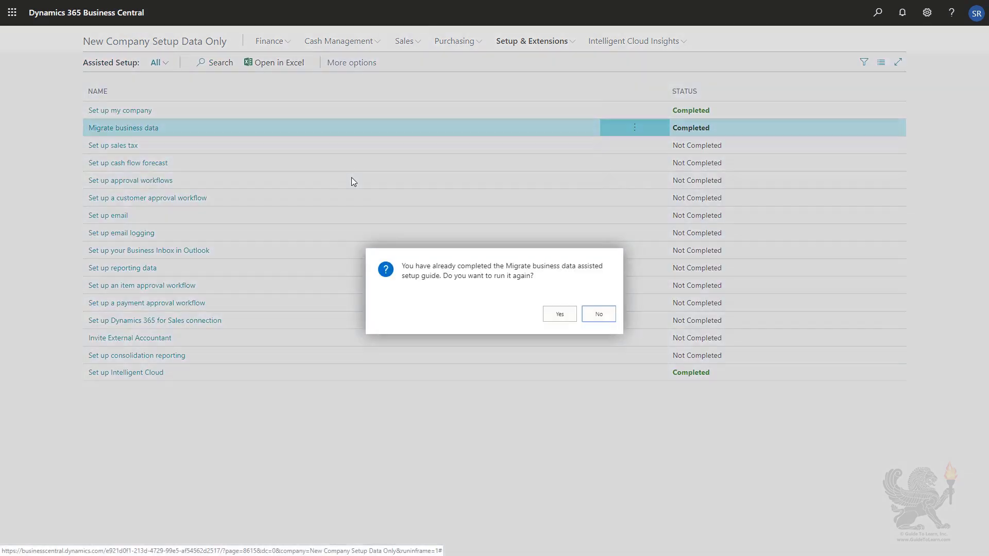
click(563, 315)
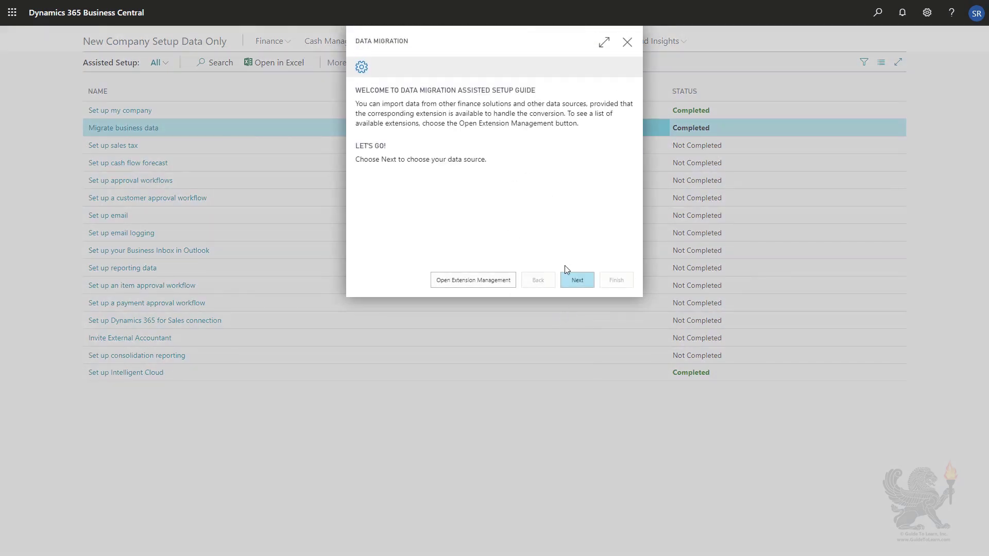
click(567, 281)
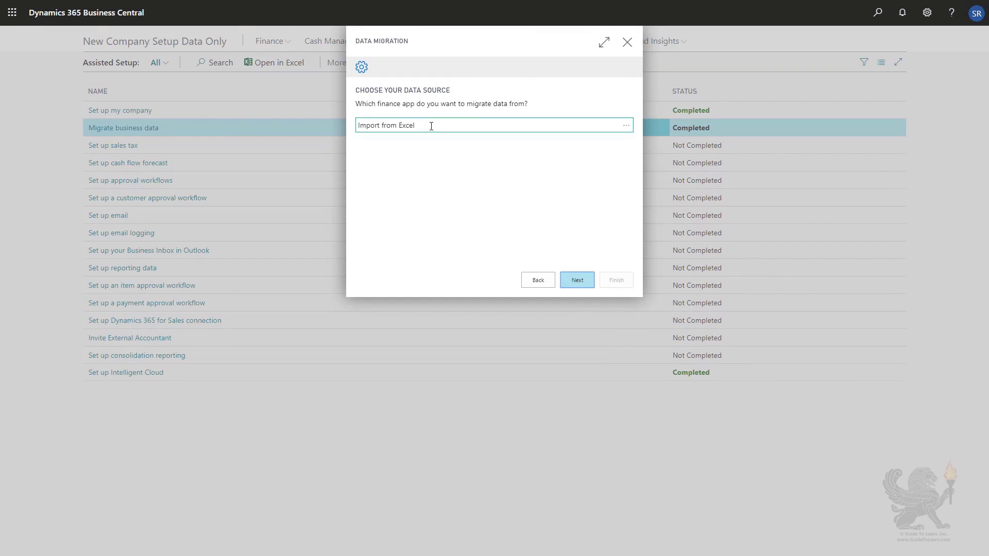
click(572, 282)
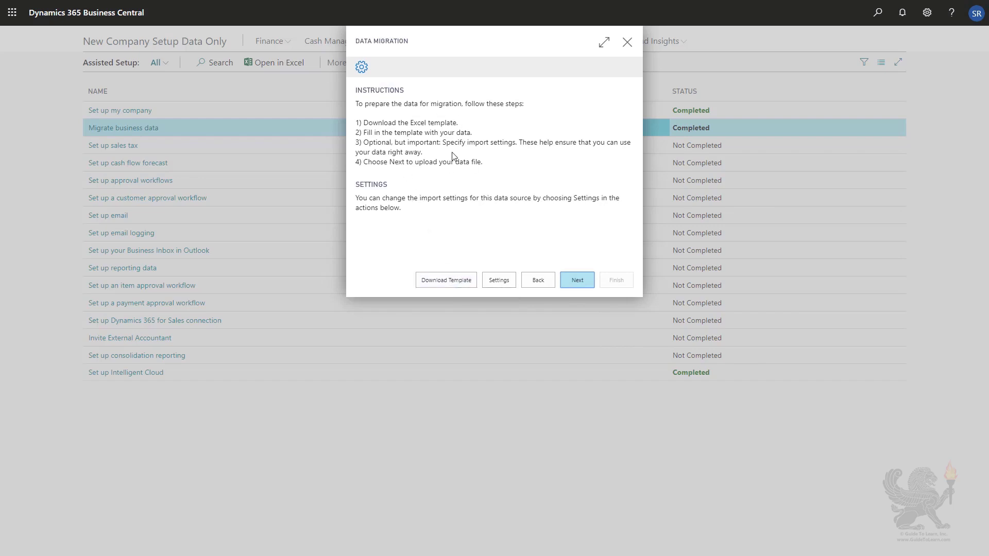
- Review the default template settings, then continue to the Excel file upload step
click(500, 280)
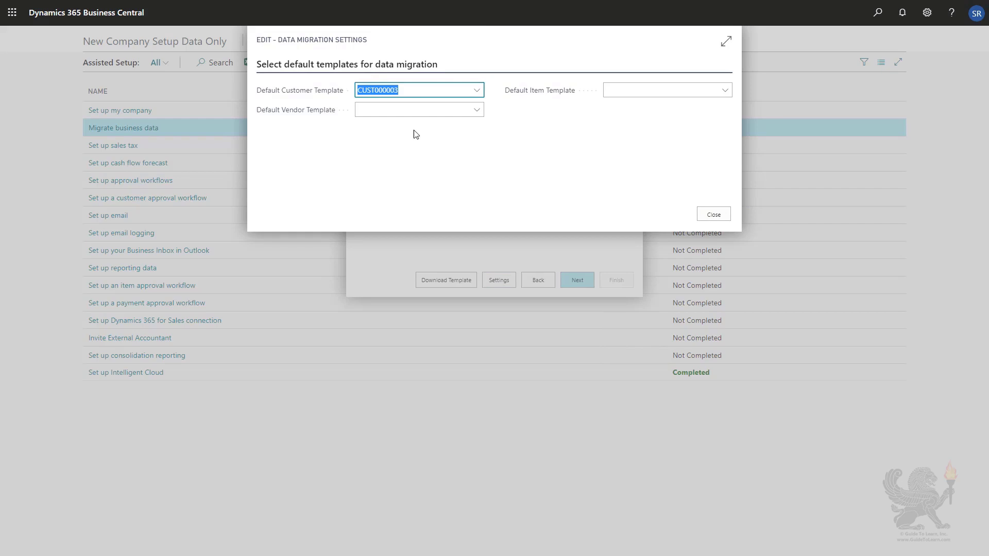
click(711, 215)
click(576, 280)
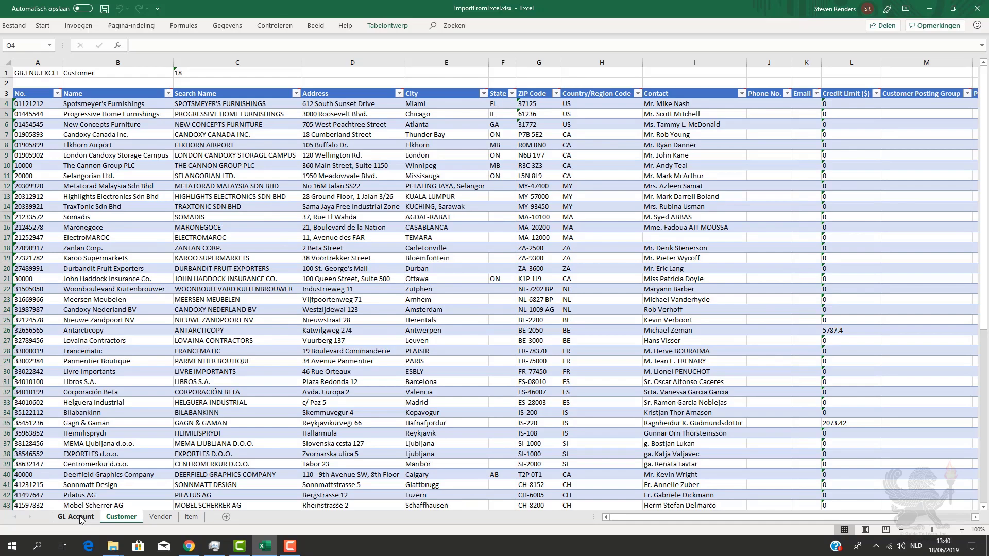
click(75, 517)
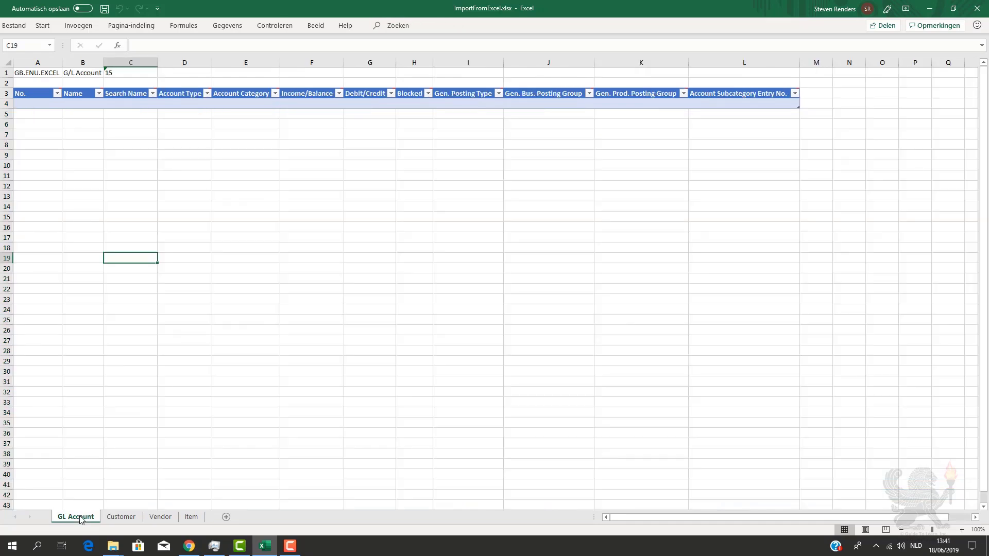
click(121, 517)
click(160, 517)
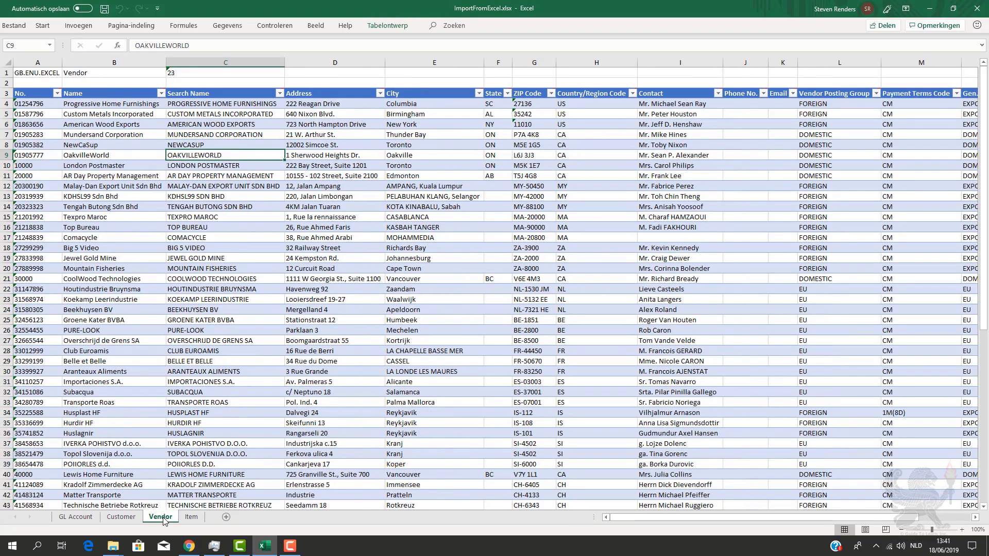
click(190, 517)
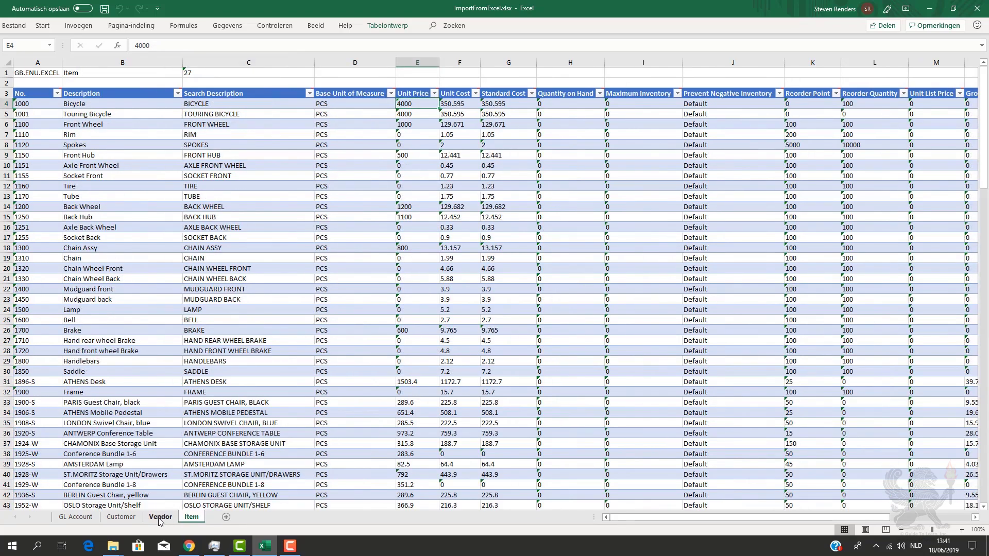
click(161, 517)
click(121, 517)
click(78, 517)
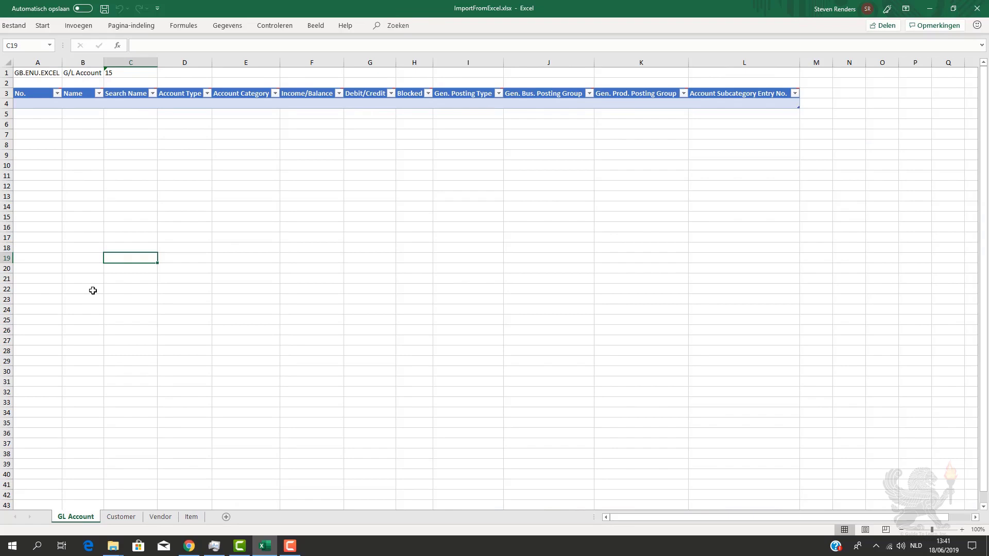
click(36, 105)
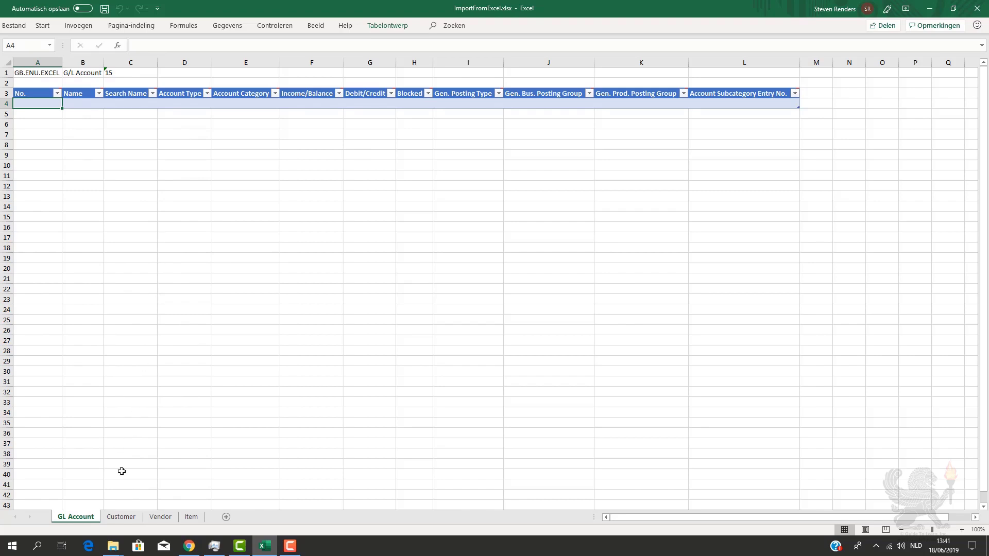
click(122, 517)
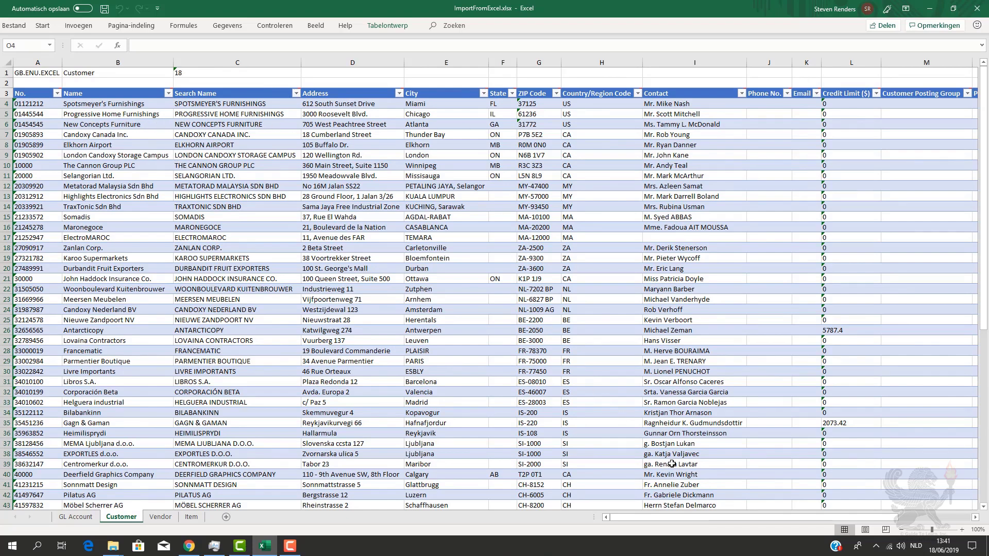
- Check the Customer, Vendor and Item sheets of ImportFromExcel.xlsx and save the workbook
drag(702, 517, 727, 517)
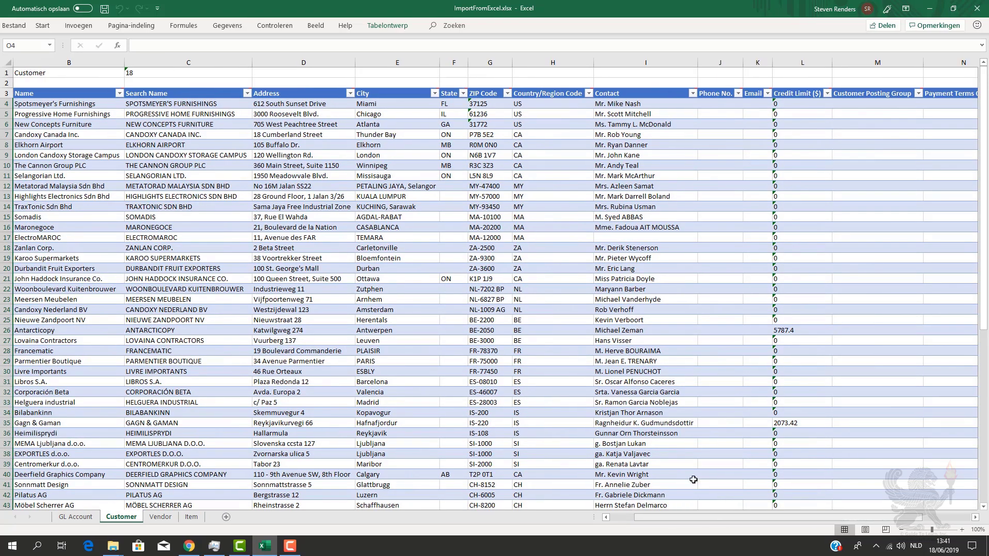
click(932, 517)
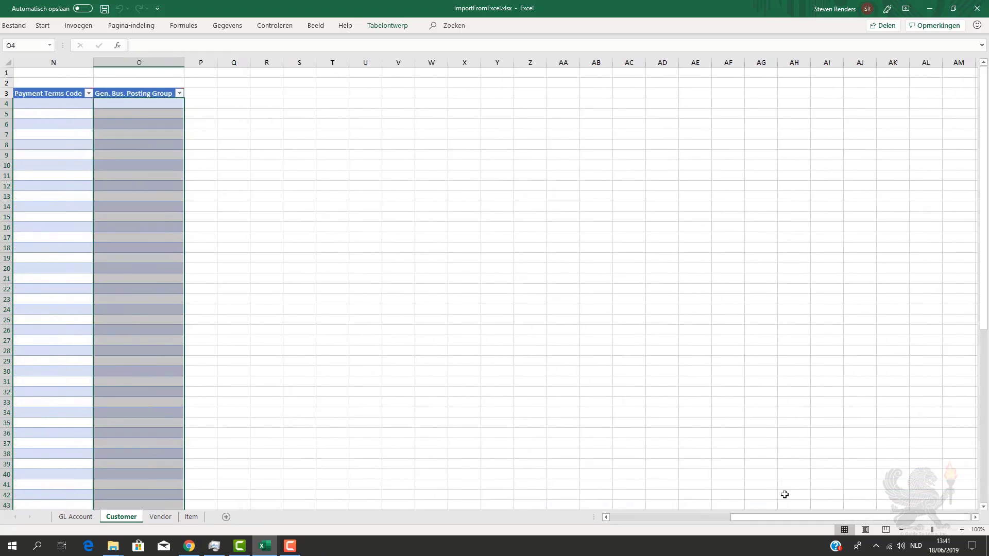
click(605, 518)
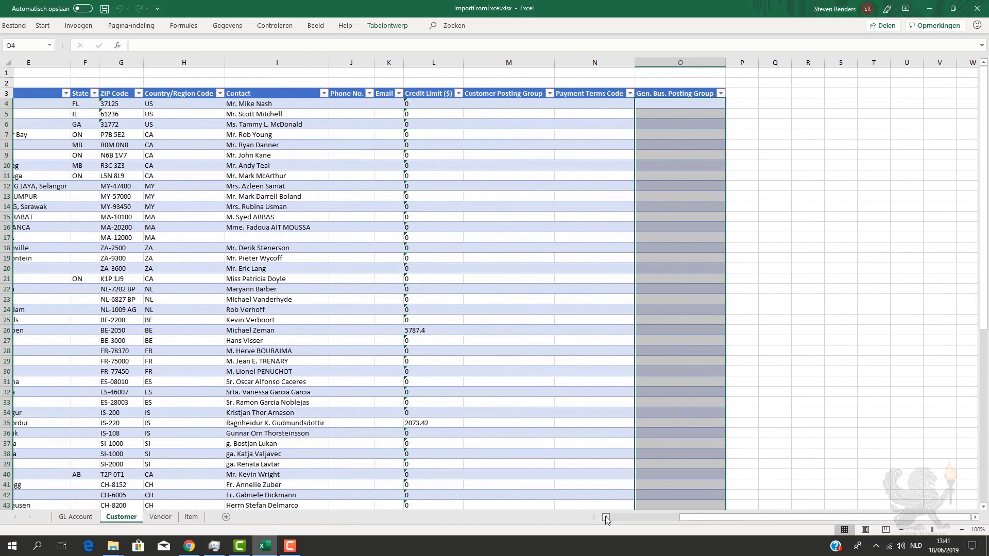
drag(606, 517, 606, 517)
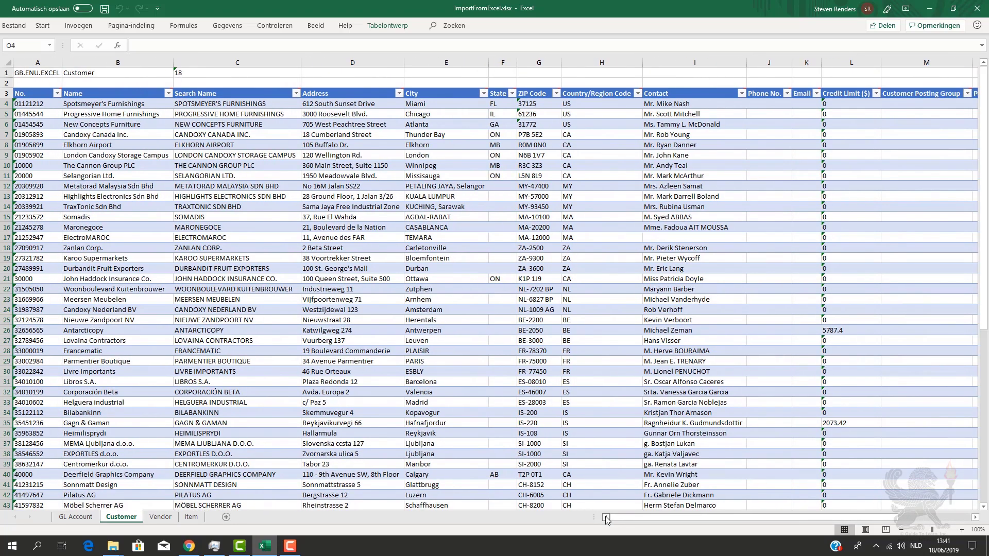
click(157, 517)
click(191, 517)
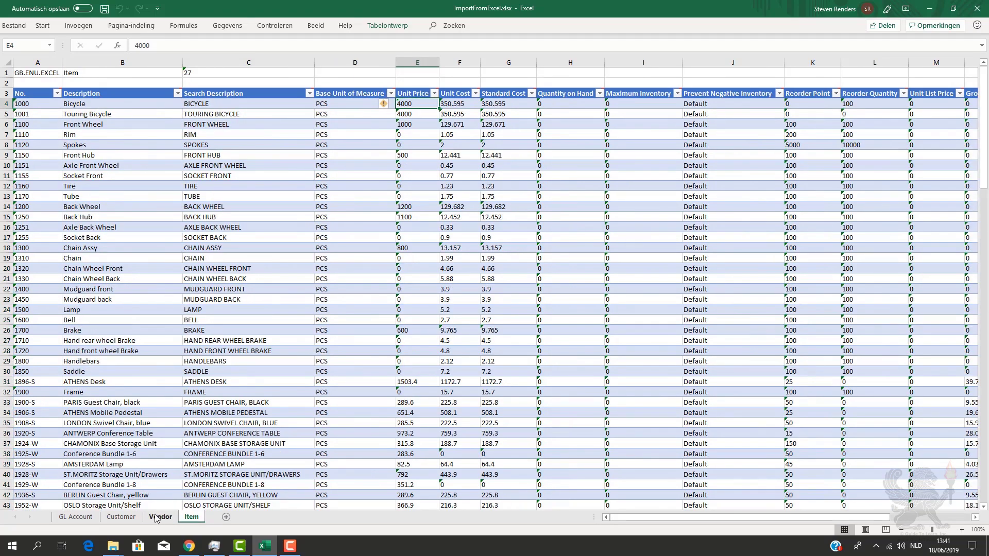
click(105, 9)
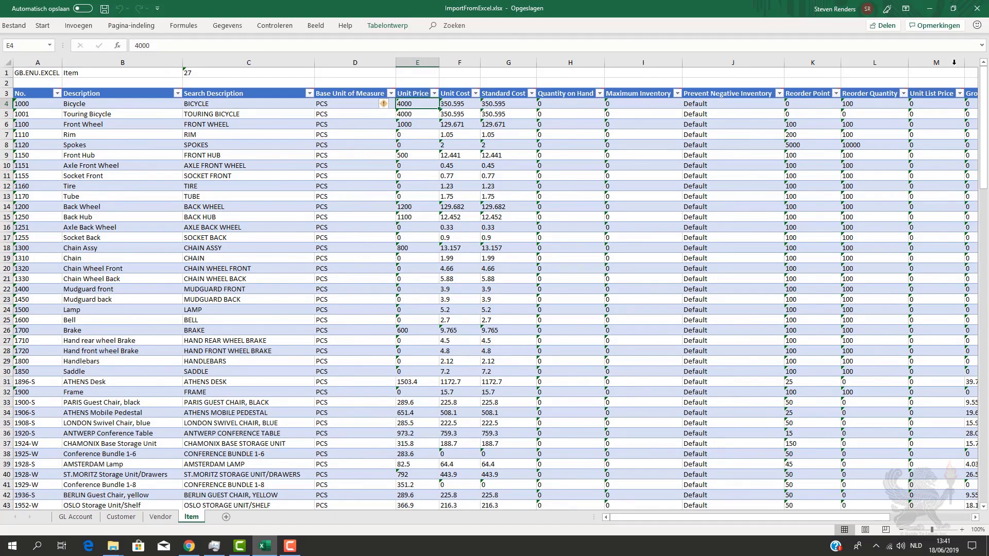
- Close Excel and upload ImportFromExcel.xlsx from Downloads to run the import
click(977, 9)
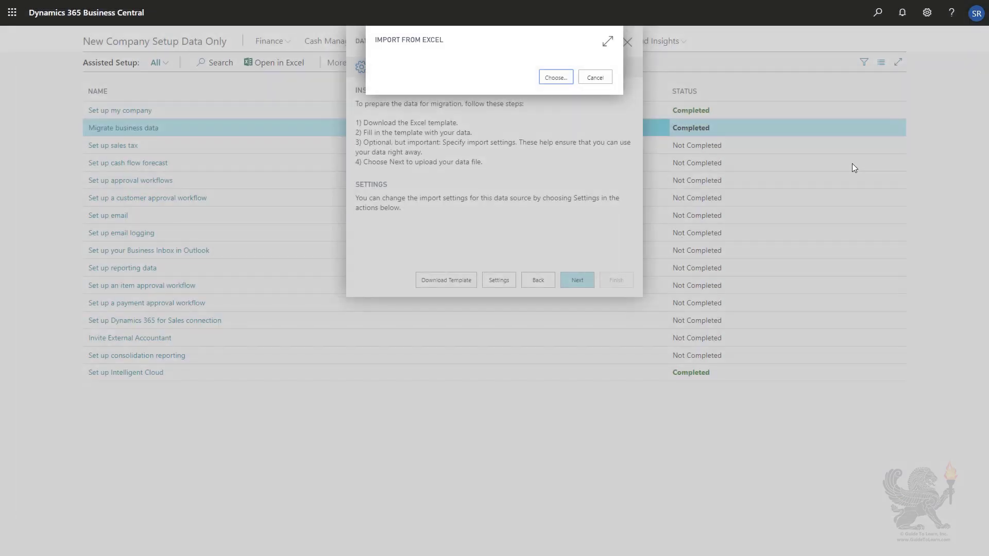
click(555, 77)
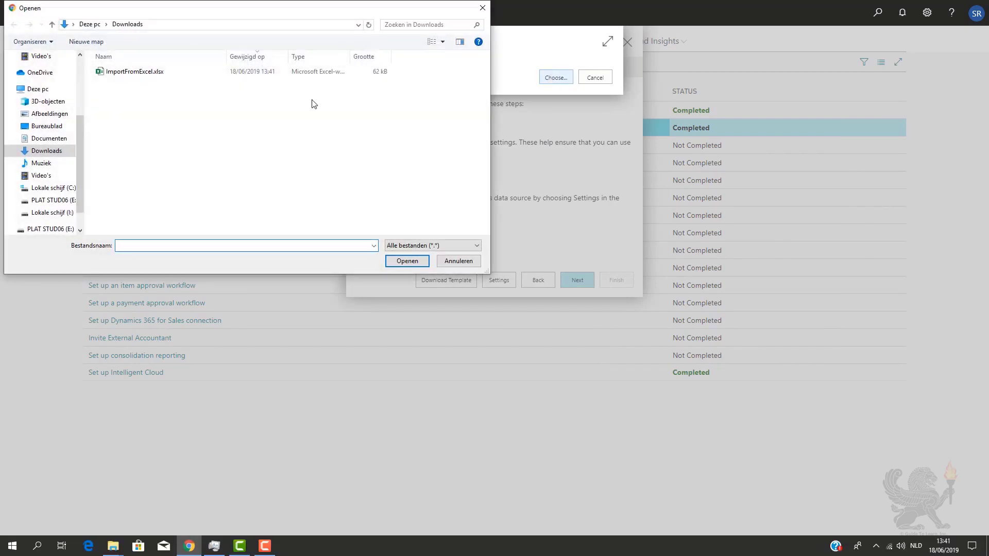
click(109, 75)
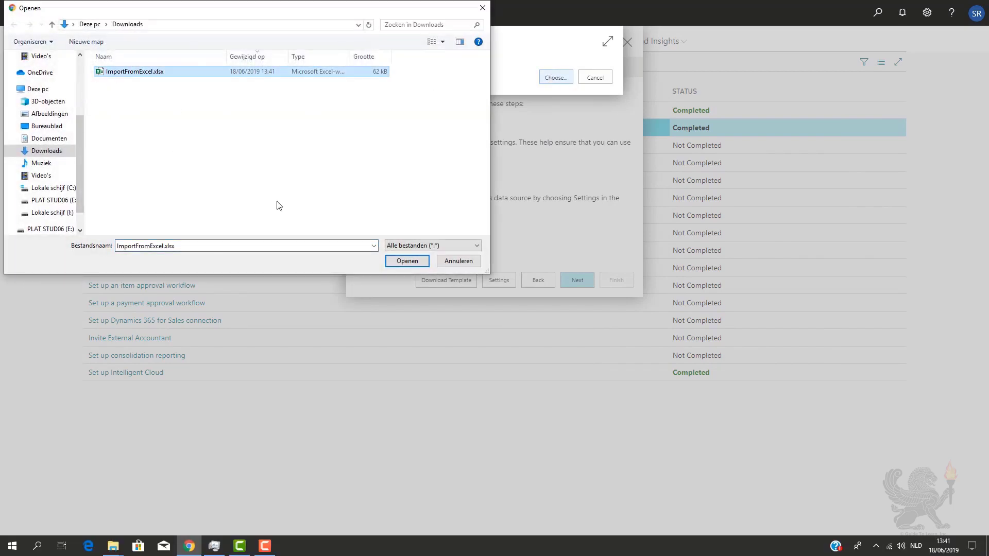
click(405, 260)
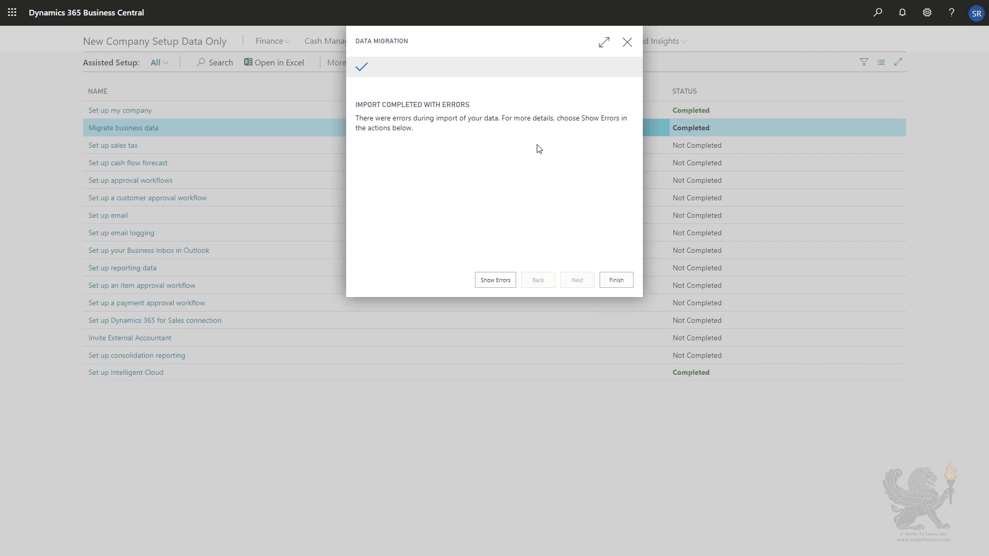
- Review the Vendor Posting Group import errors, then finish the migration wizard
click(493, 280)
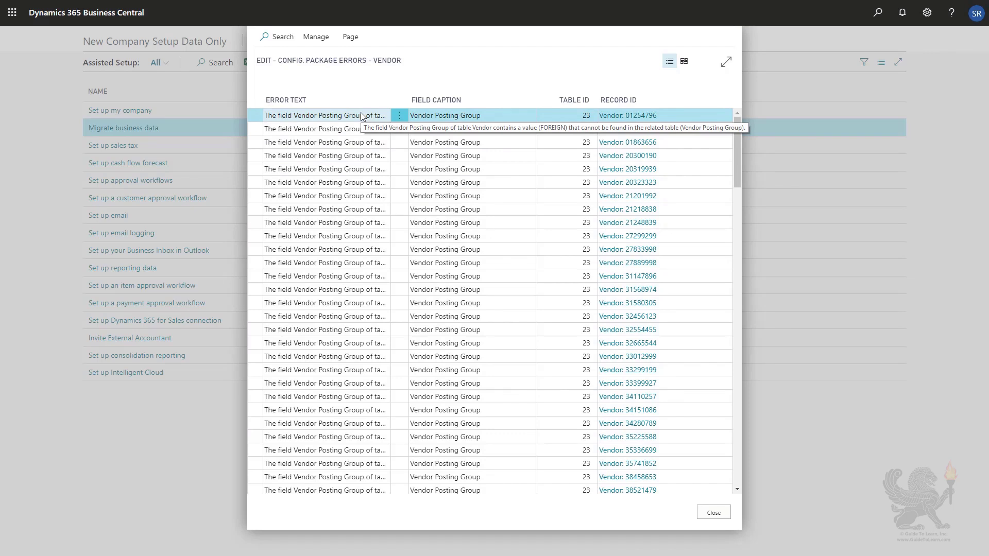
scroll(382, 193, down, 1)
scroll(383, 193, down, 6)
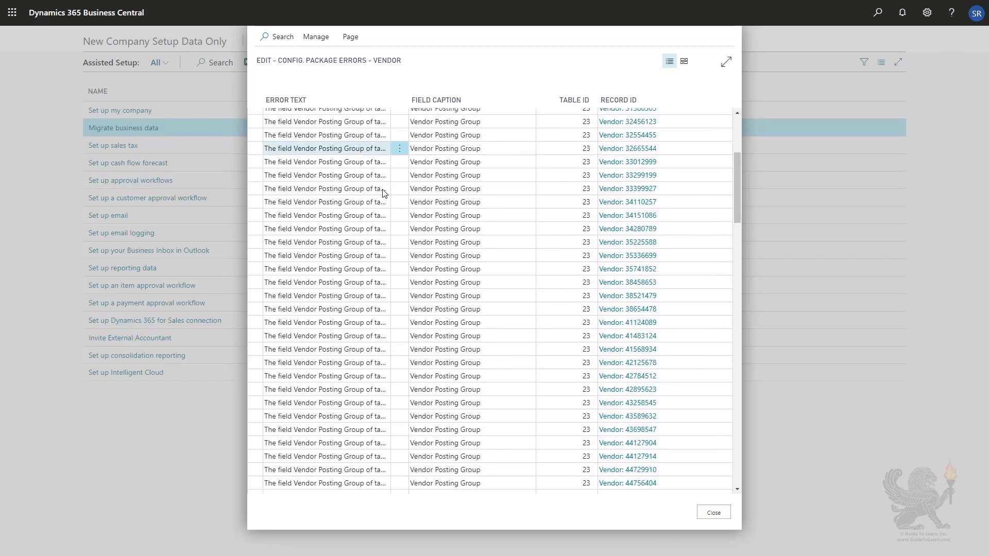
scroll(383, 193, up, 7)
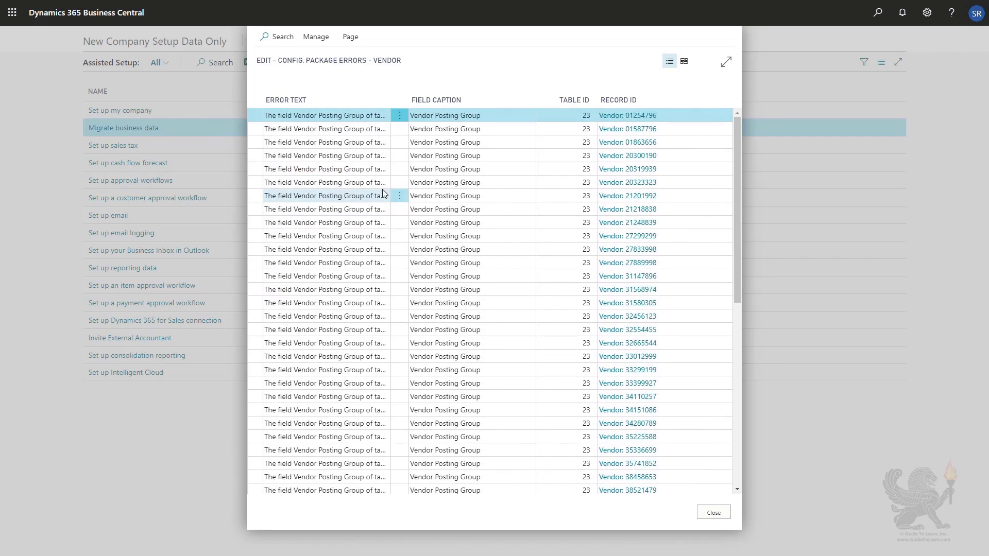
click(712, 514)
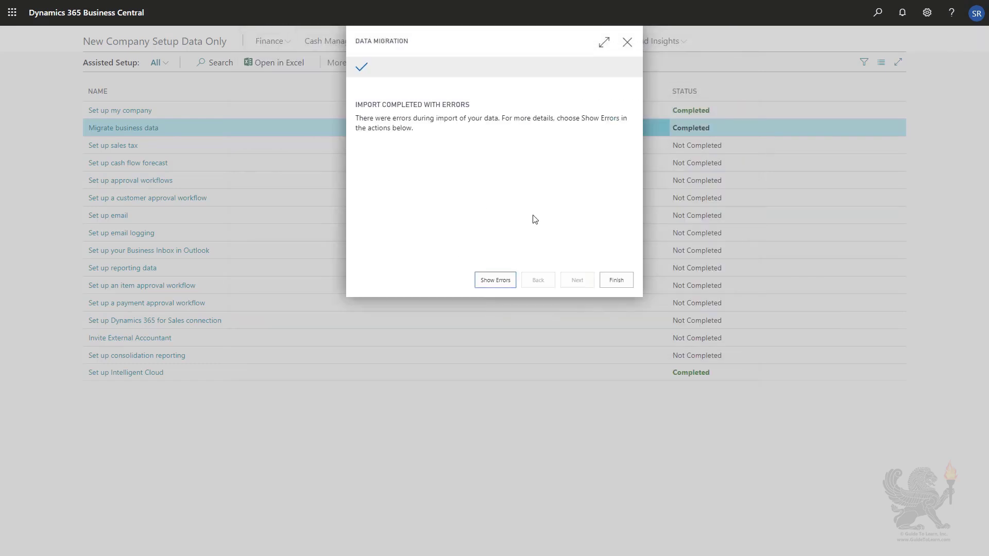
click(617, 281)
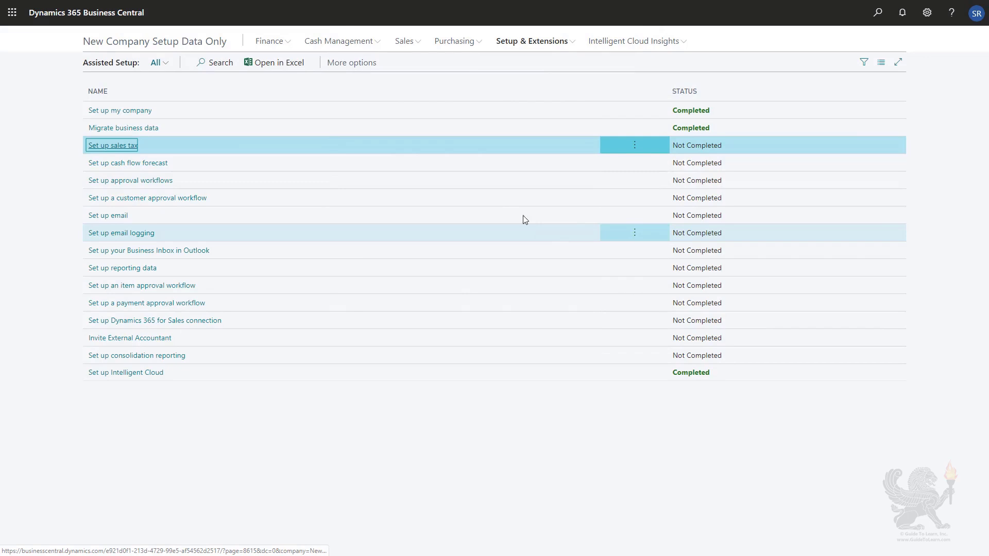
- Open the Customers list from Sales and open the Somadis customer card
click(401, 41)
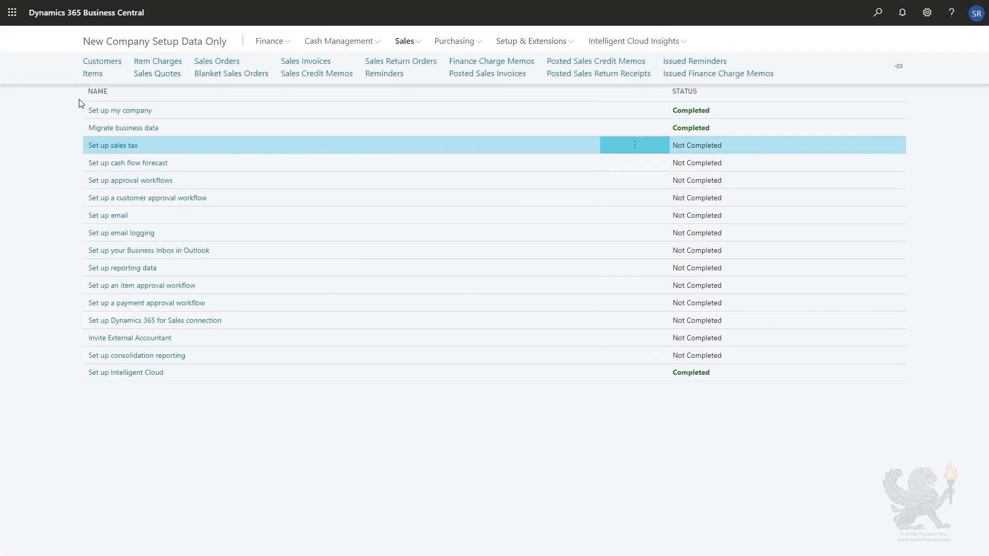
key(Return)
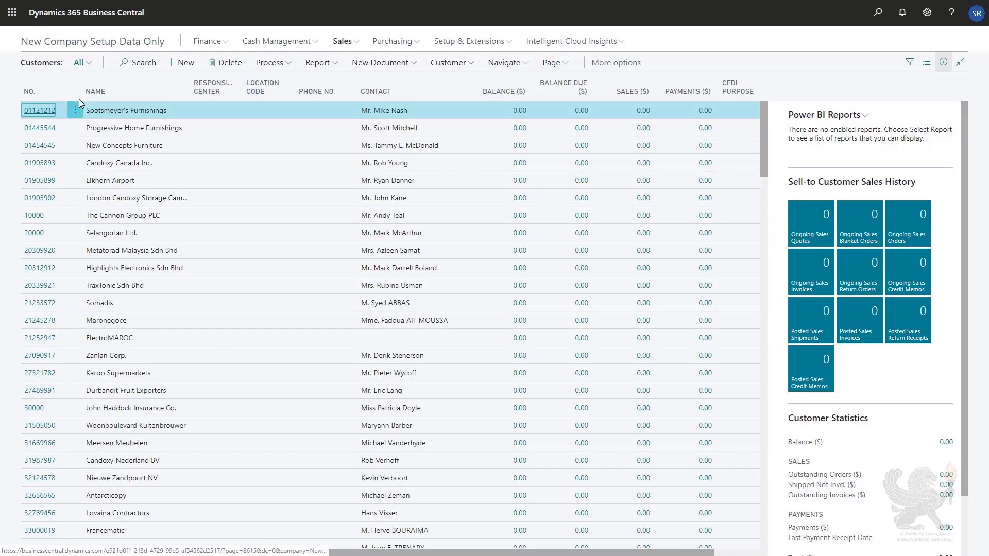
scroll(129, 200, down, 3)
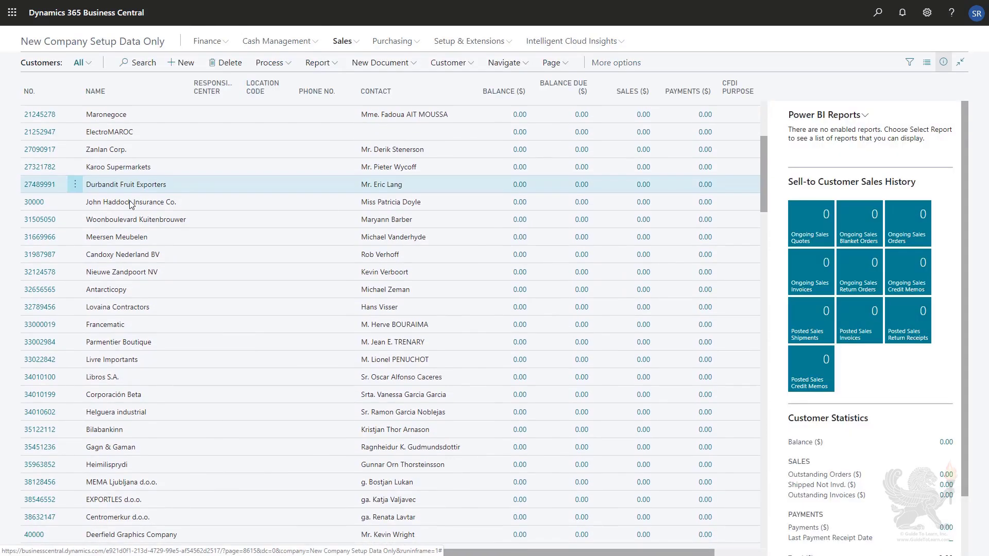
click(206, 145)
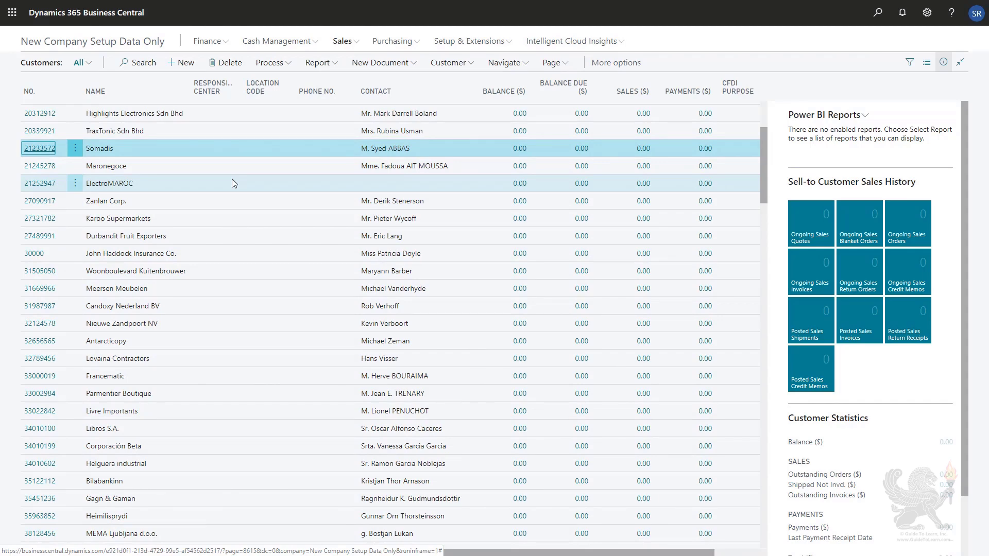
key(Return)
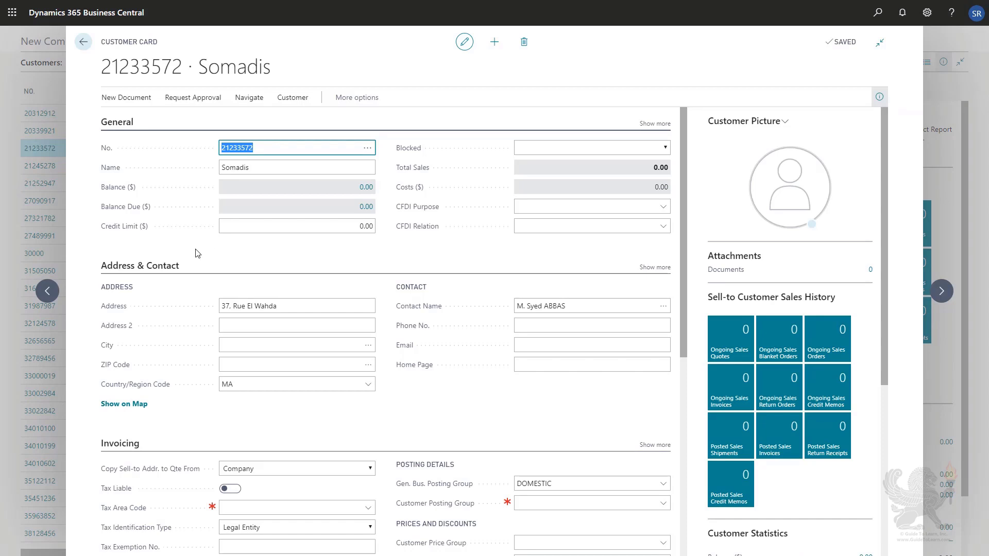
scroll(195, 253, down, 2)
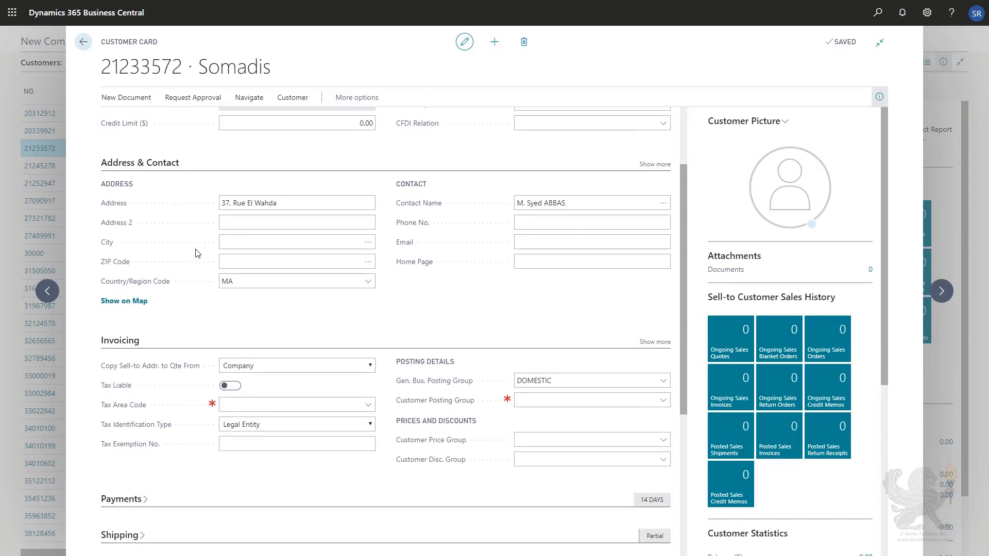
mouse_move(463, 387)
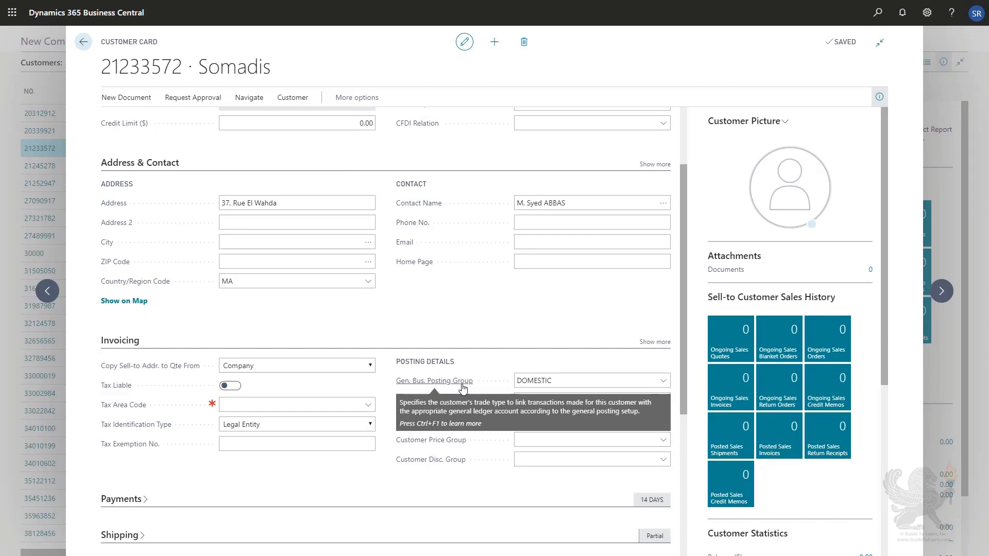
click(567, 379)
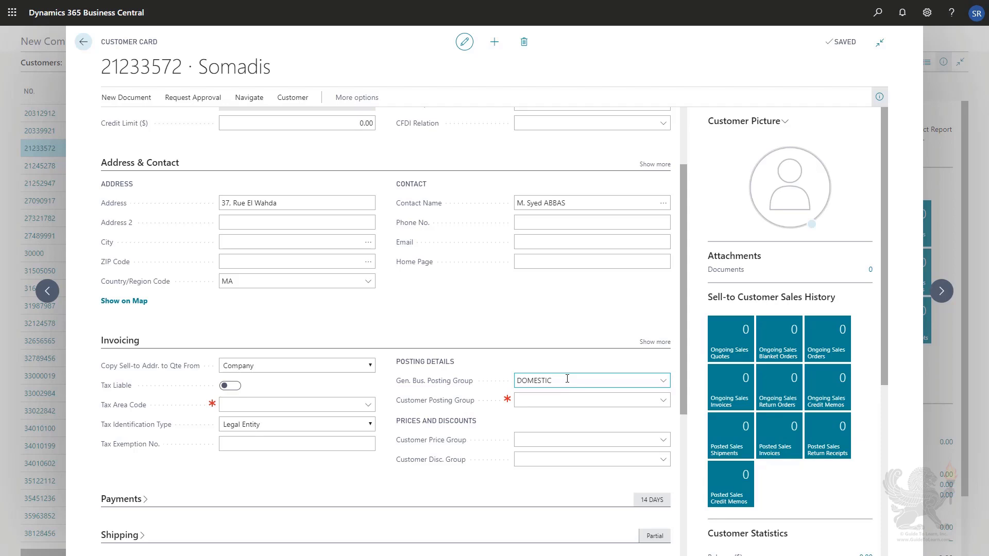